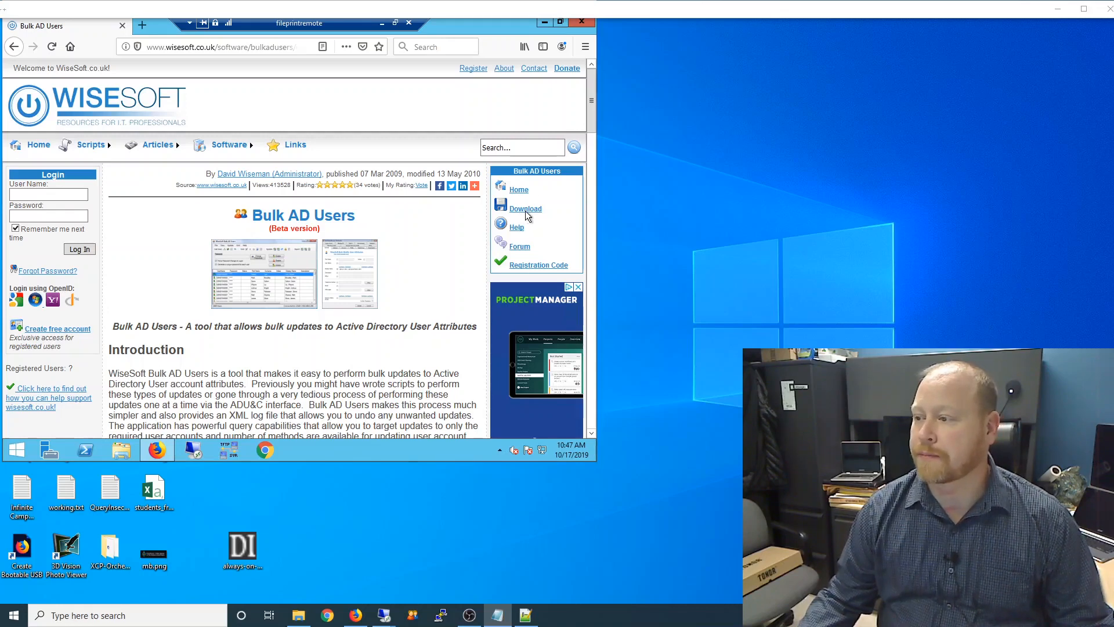
Download WiseSoftBulkADUsers_1.0BETA2.zip from the WiseSoft page and extract all its contents in the Downloads folder
{"action": "left_click", "coordinate": [525, 210]}
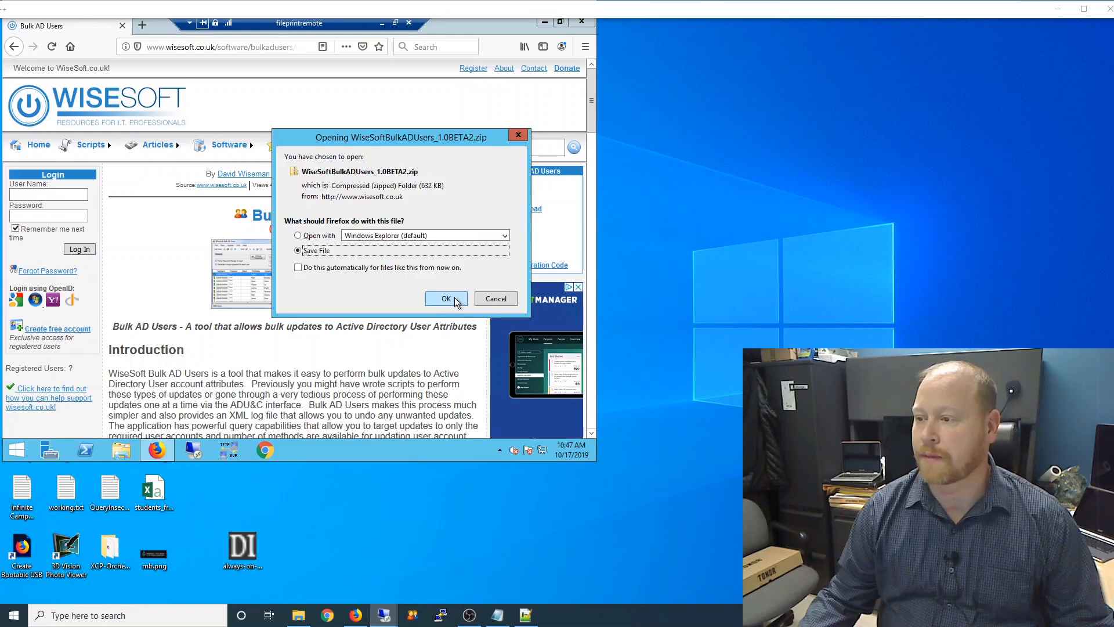
{"action": "left_click", "coordinate": [446, 299]}
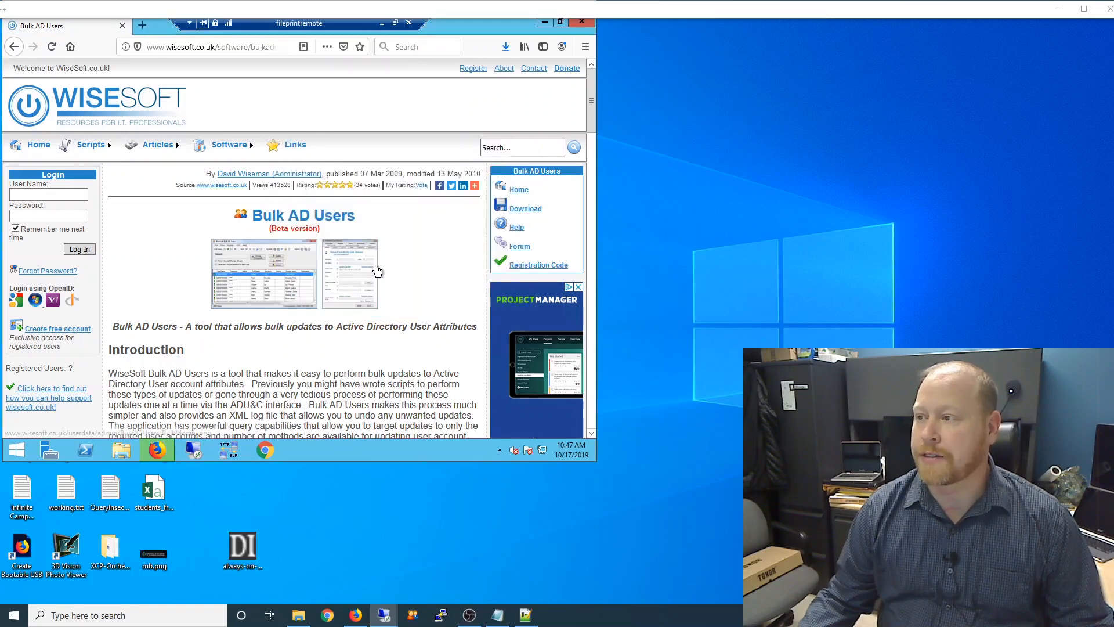
{"action": "left_click", "coordinate": [505, 46]}
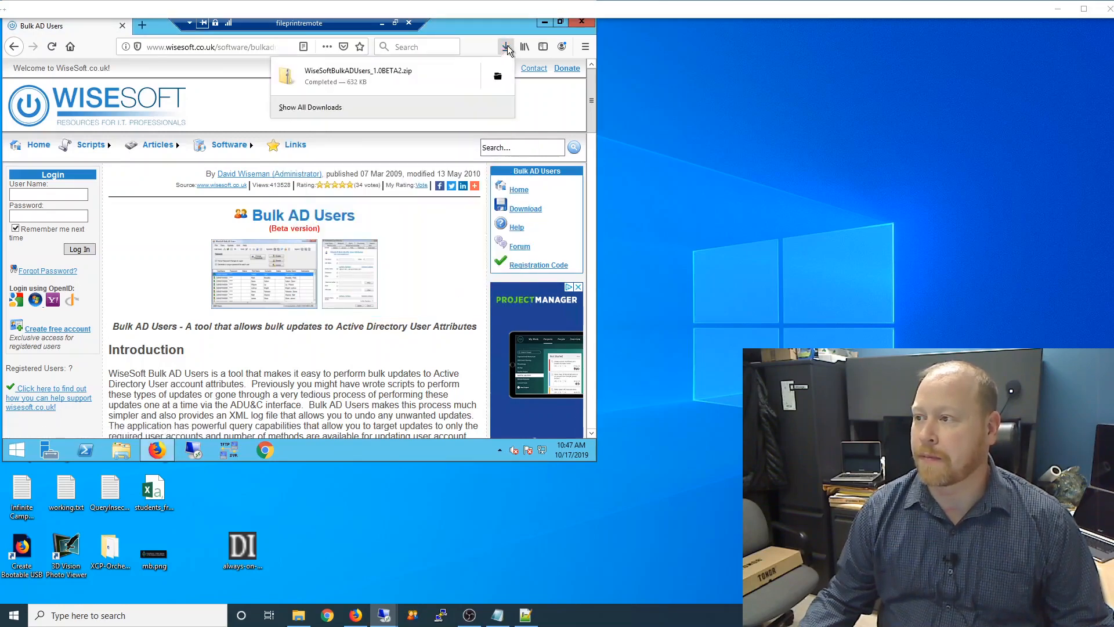
{"action": "left_click", "coordinate": [507, 81]}
{"action": "right_click", "coordinate": [310, 144]}
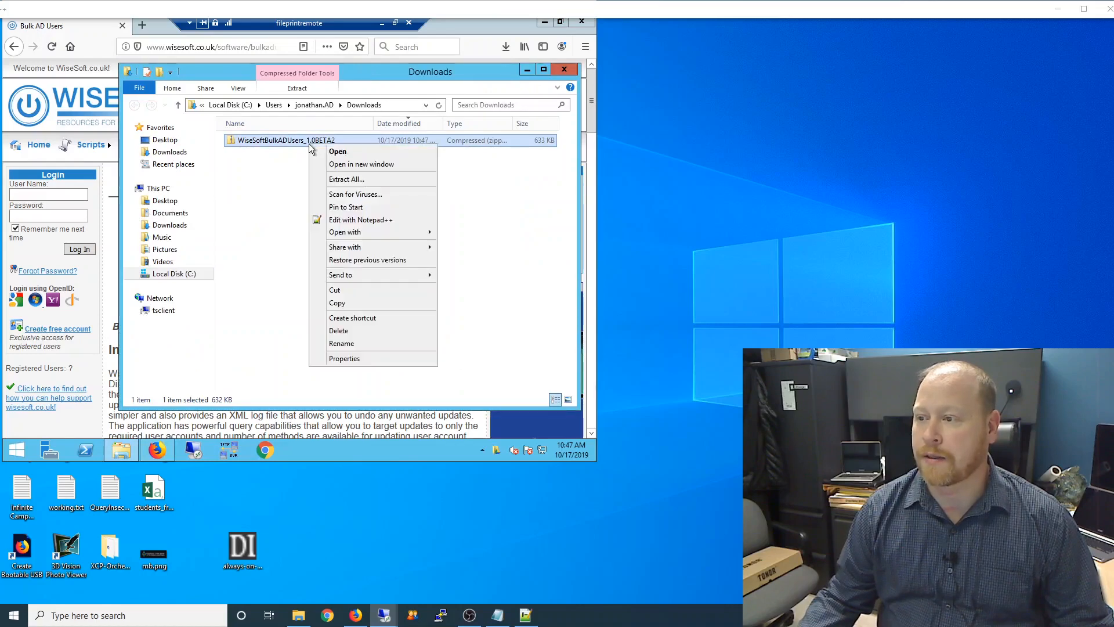
{"action": "left_click", "coordinate": [346, 179]}
{"action": "left_click", "coordinate": [416, 346]}
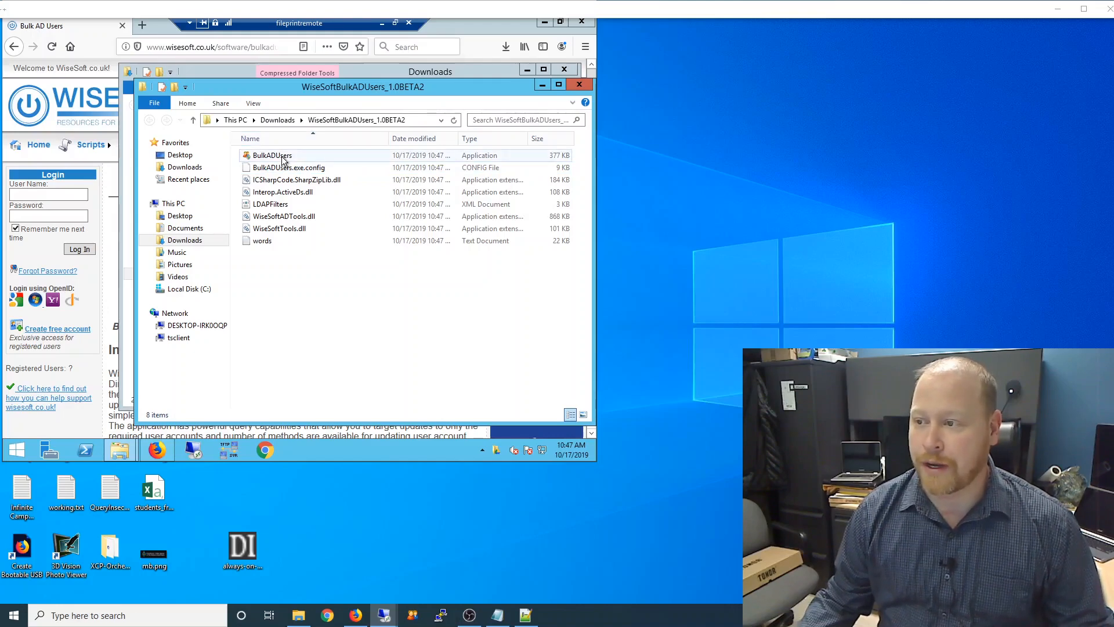
Run the extracted BulkADUsers application, allow it to make changes to the computer, and postpone registration
{"action": "double_click", "coordinate": [283, 157]}
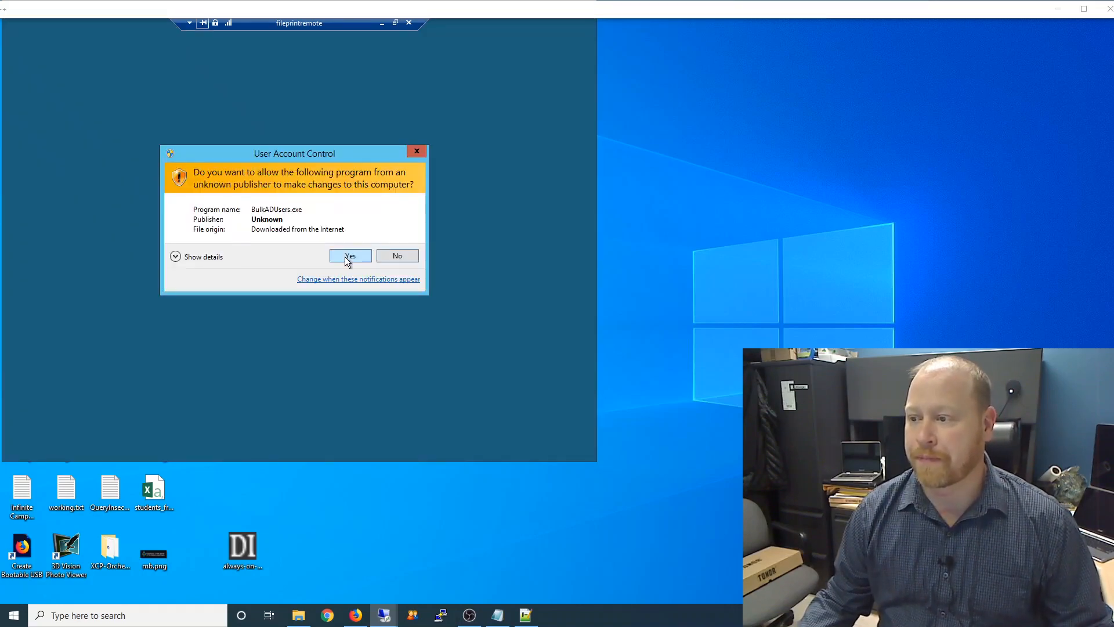
{"action": "left_click", "coordinate": [348, 260]}
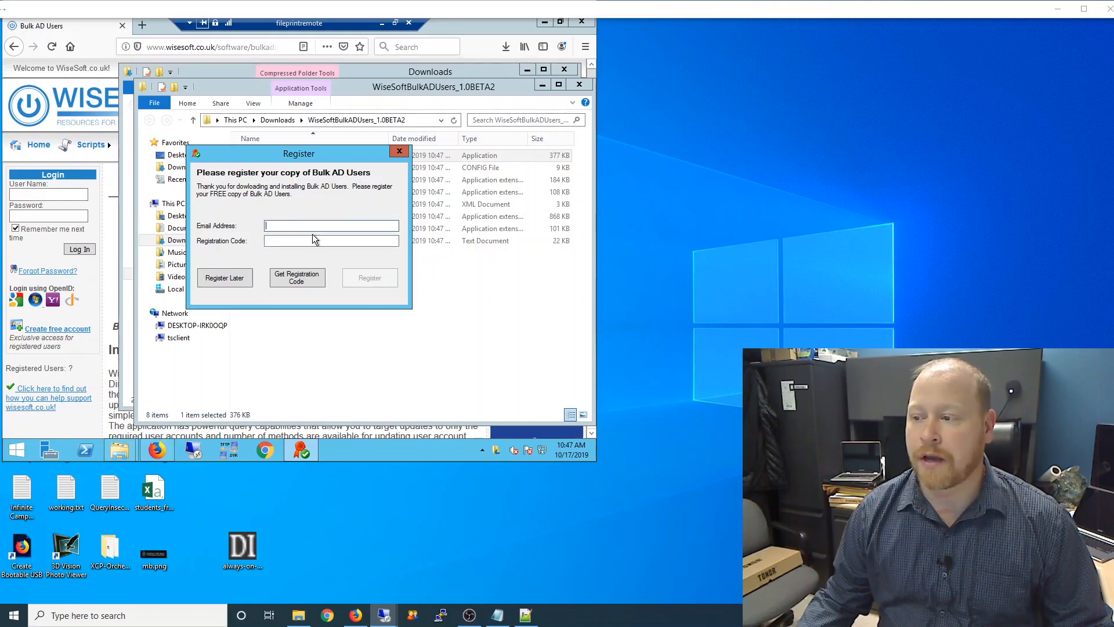
{"action": "left_click", "coordinate": [224, 278]}
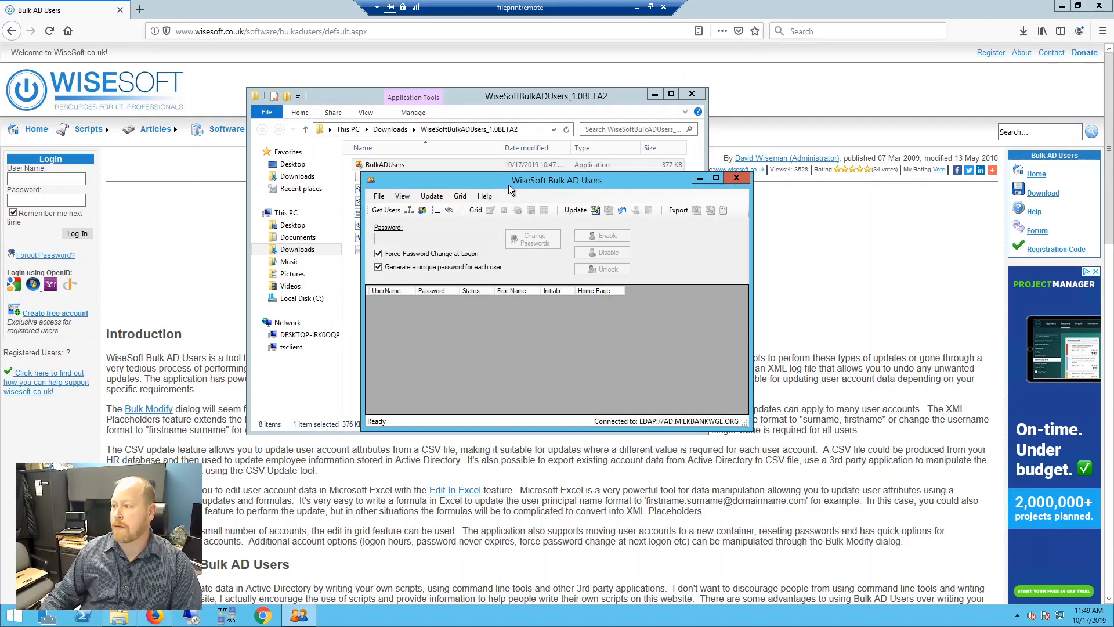
Load the users from the Staff OU into the grid with the Subtree search scope
{"action": "left_click", "coordinate": [409, 213]}
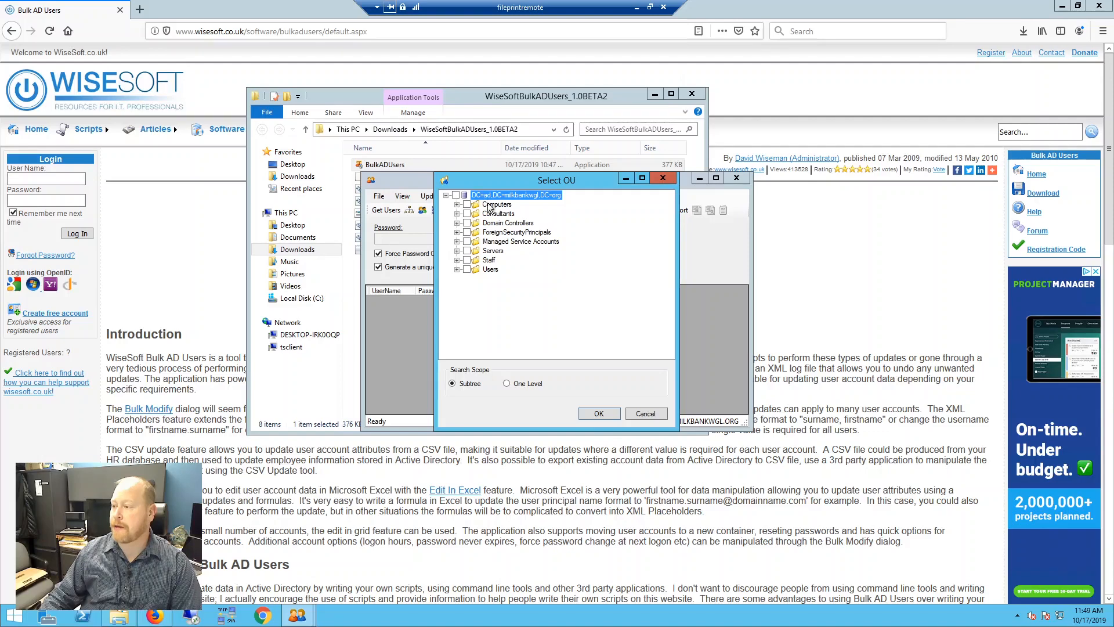
{"action": "left_click", "coordinate": [467, 260]}
{"action": "left_click", "coordinate": [598, 414]}
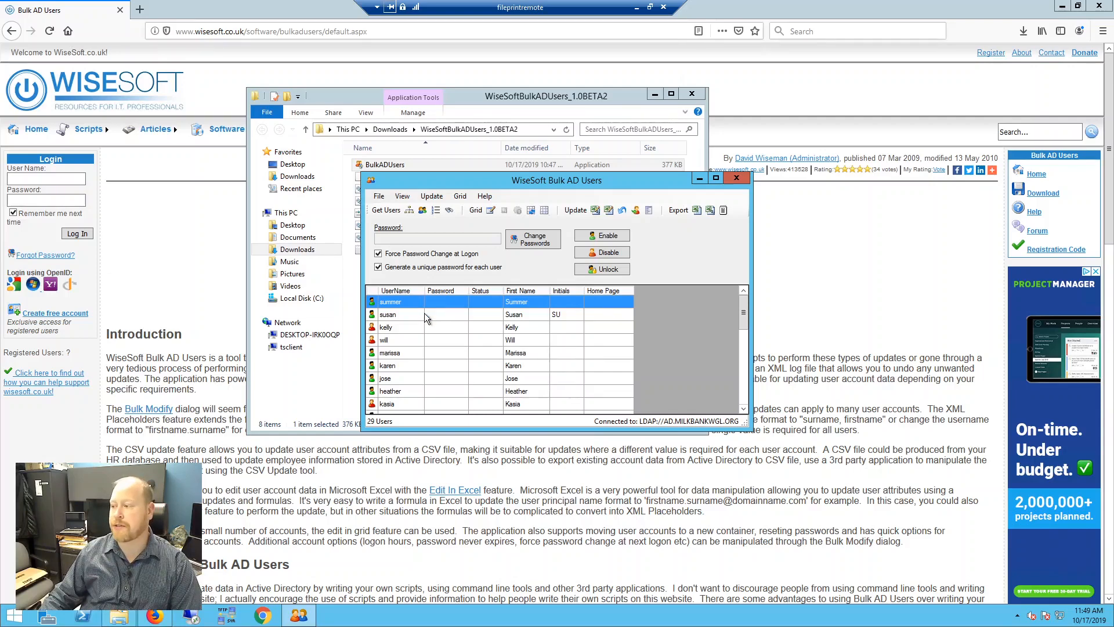
Open the Properties To Load settings and save them with First Name, Initials and Web Page selected
{"action": "left_click", "coordinate": [460, 197]}
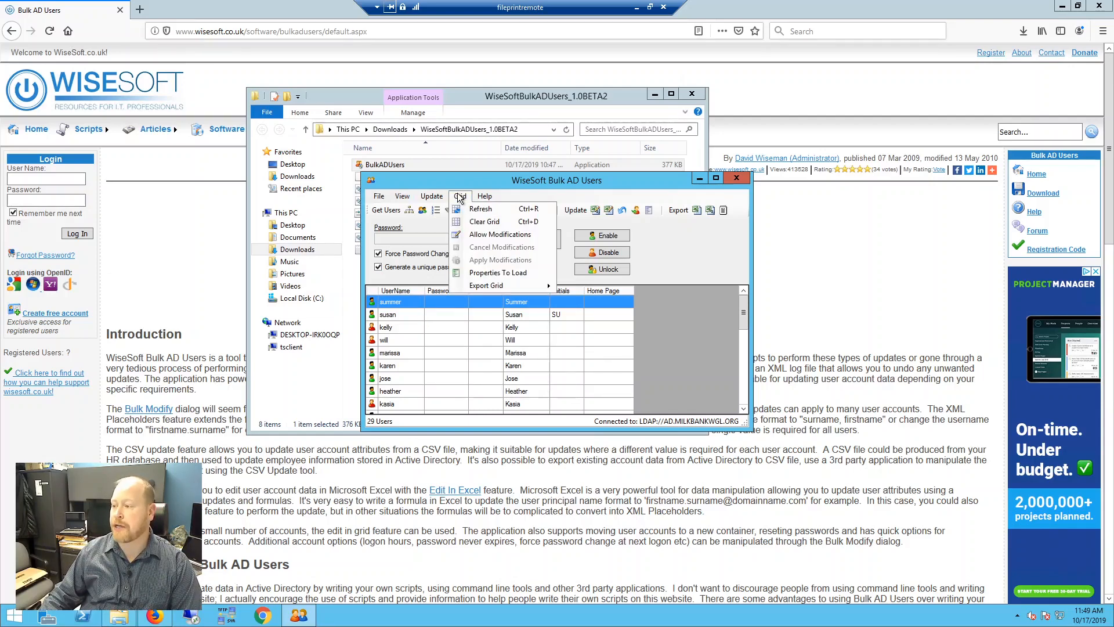
{"action": "left_click", "coordinate": [486, 272]}
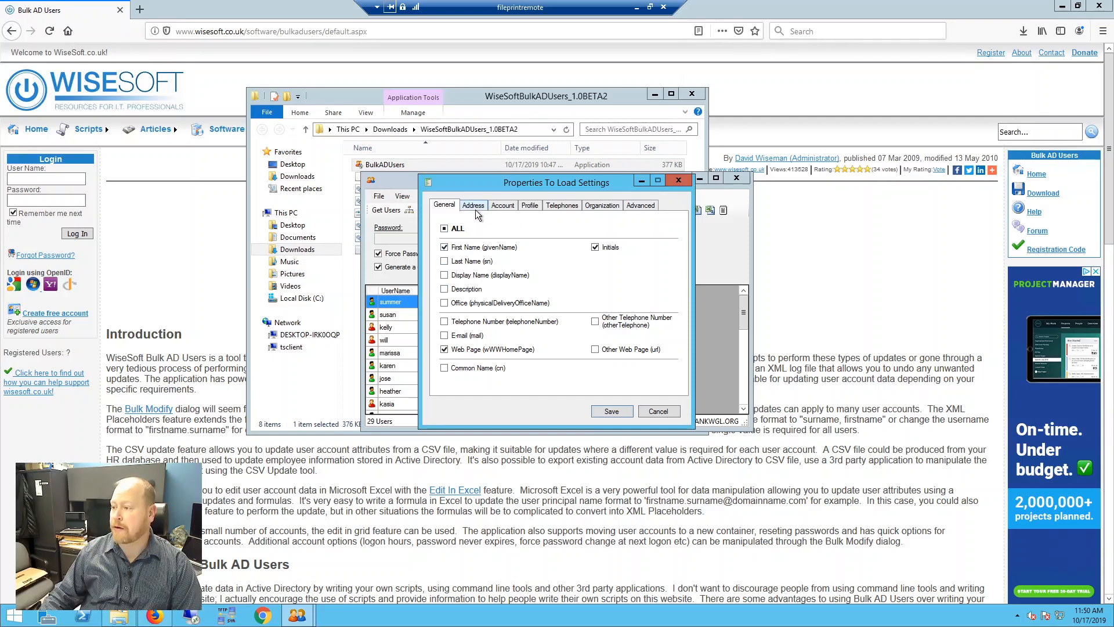
{"action": "left_click", "coordinate": [611, 411]}
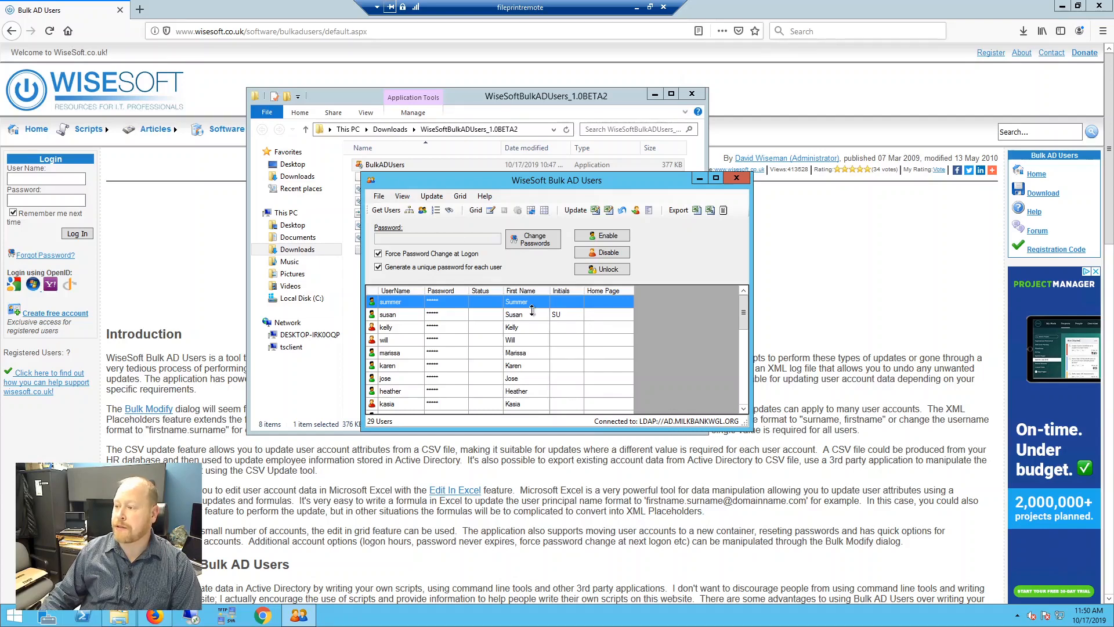
Allow grid modifications, clear the Initials value of the second user, apply the modification and dismiss the results
{"action": "left_click", "coordinate": [491, 212]}
{"action": "left_click", "coordinate": [561, 314]}
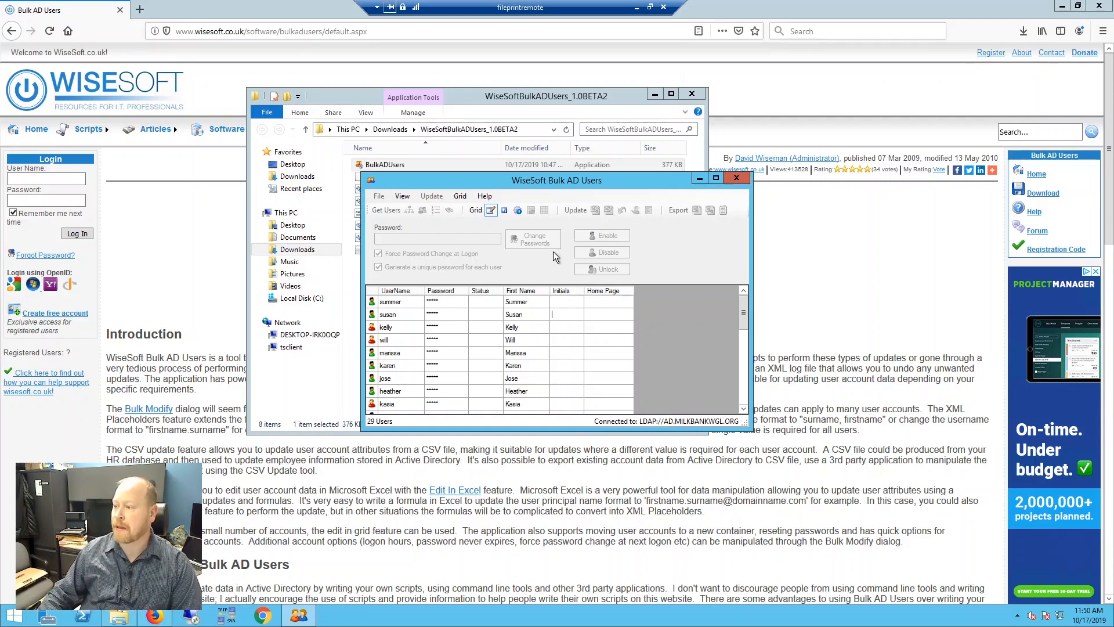
{"action": "left_click", "coordinate": [517, 211]}
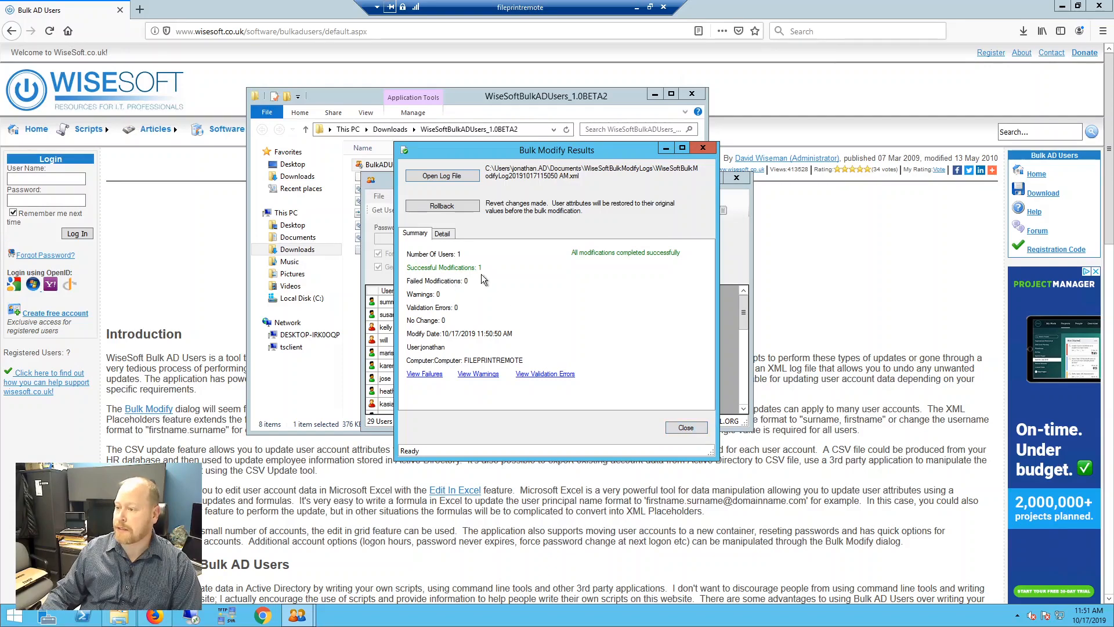
{"action": "left_click", "coordinate": [686, 428]}
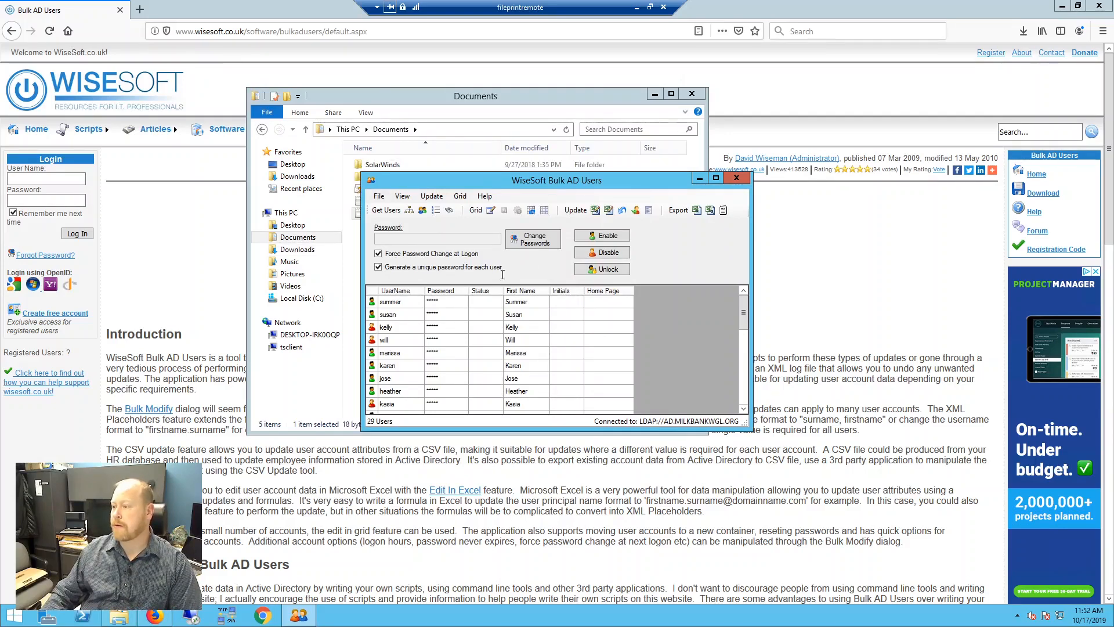
Clear the user grid and copy all usernames from the list text file in Documents
{"action": "left_click", "coordinate": [461, 196]}
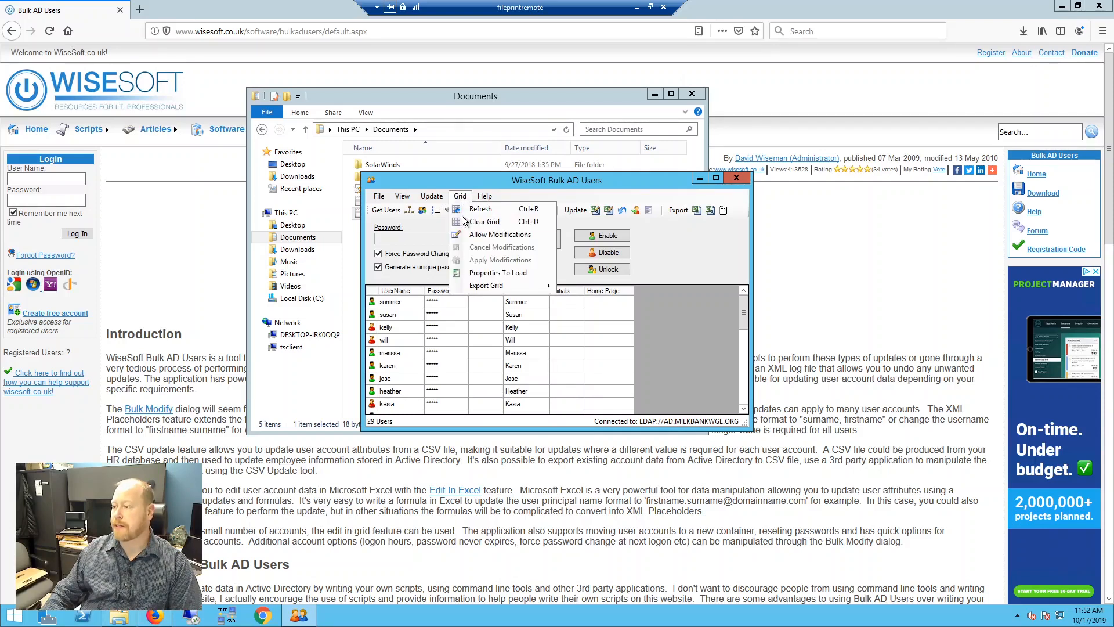
{"action": "left_click", "coordinate": [488, 221]}
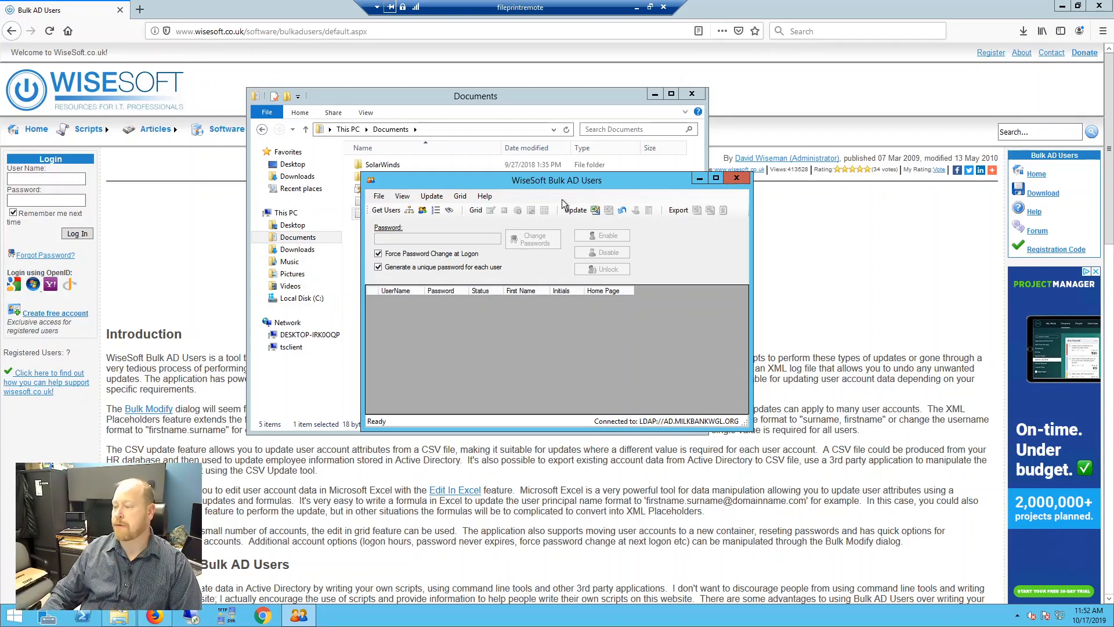
{"action": "left_click_drag", "start_coordinate": [540, 180], "coordinate": [591, 180]}
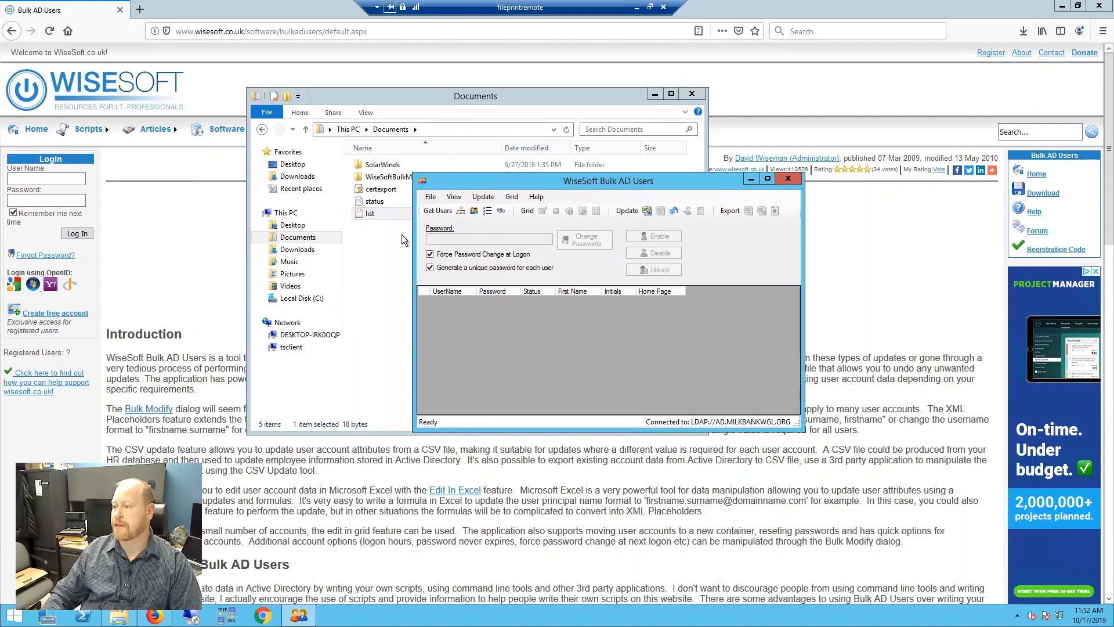
{"action": "left_click", "coordinate": [378, 234]}
{"action": "double_click", "coordinate": [373, 213]}
{"action": "key", "text": "ctrl+a"}
{"action": "key", "text": "ctrl+c"}
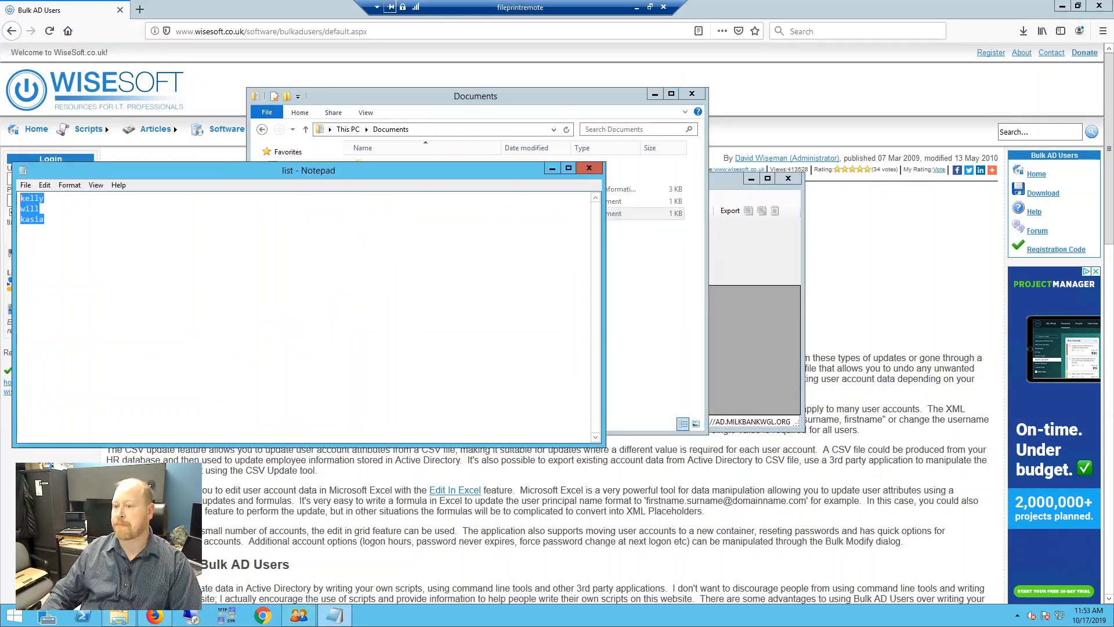
{"action": "left_click", "coordinate": [591, 169]}
{"action": "left_click", "coordinate": [746, 350]}
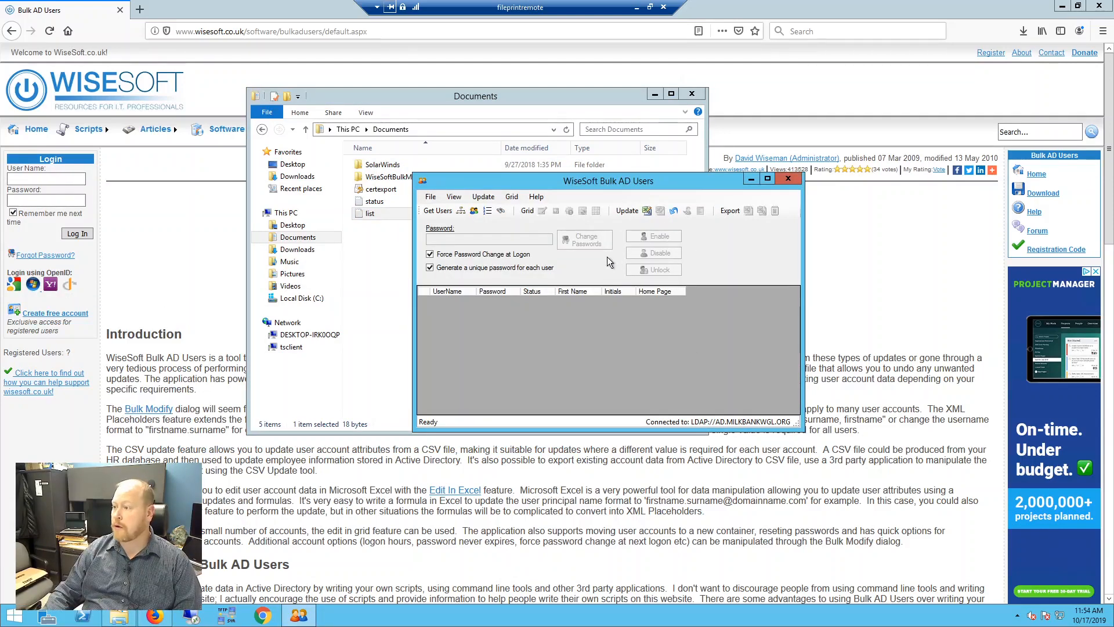
Load users into the grid with From List, using the three copied usernames
{"action": "left_click", "coordinate": [487, 211]}
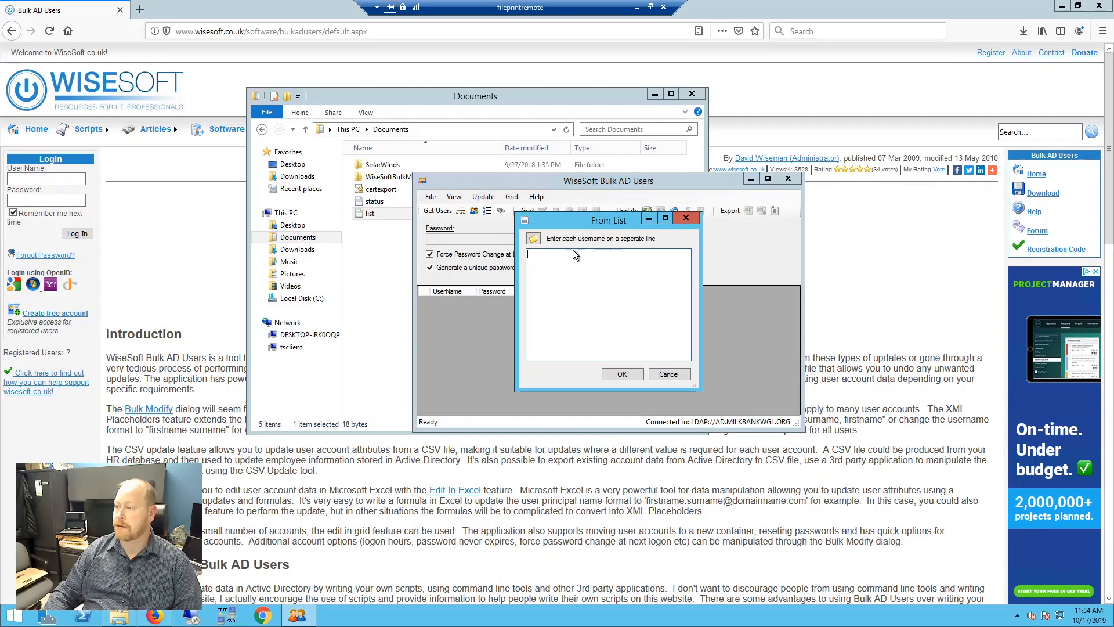
{"action": "key", "text": "ctrl+v"}
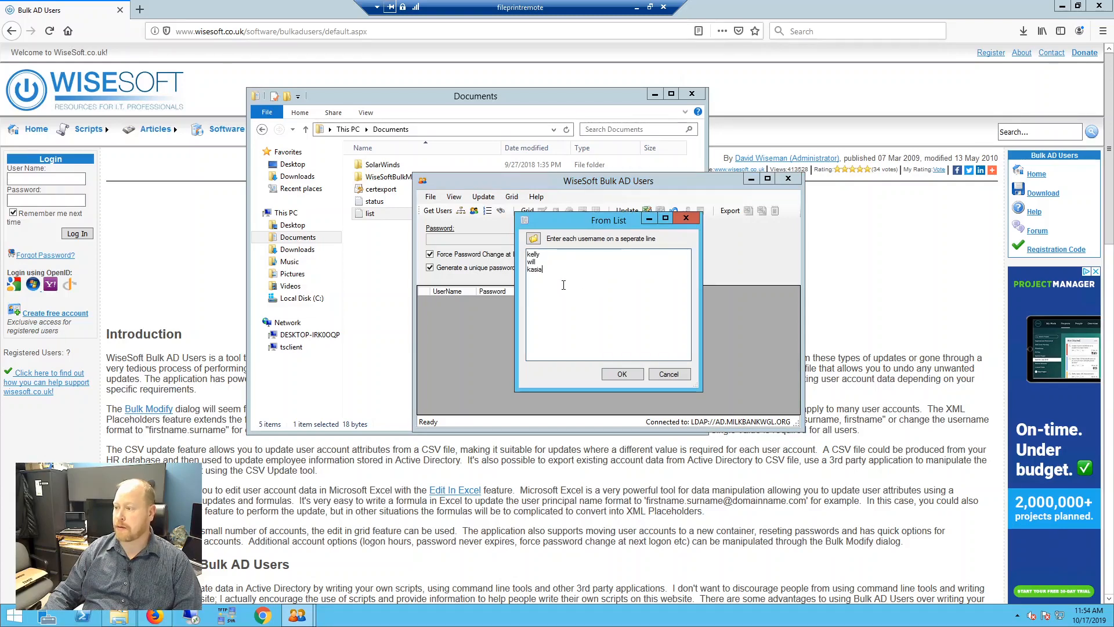
{"action": "left_click", "coordinate": [622, 374]}
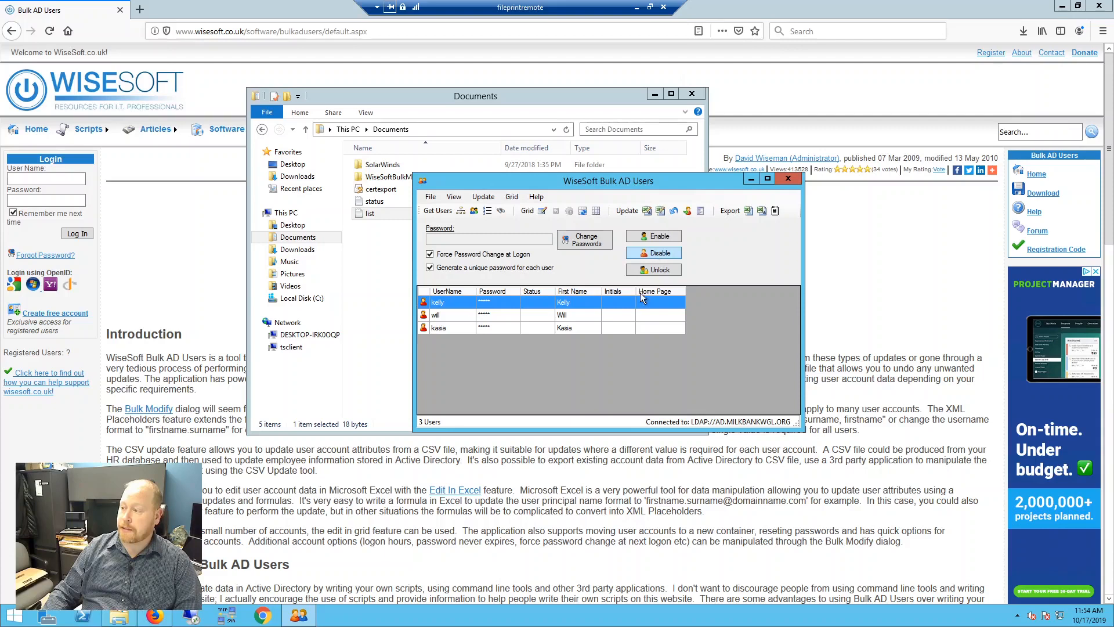
Enable the three listed user accounts and dismiss the Bulk Modify Results
{"action": "left_click", "coordinate": [662, 242]}
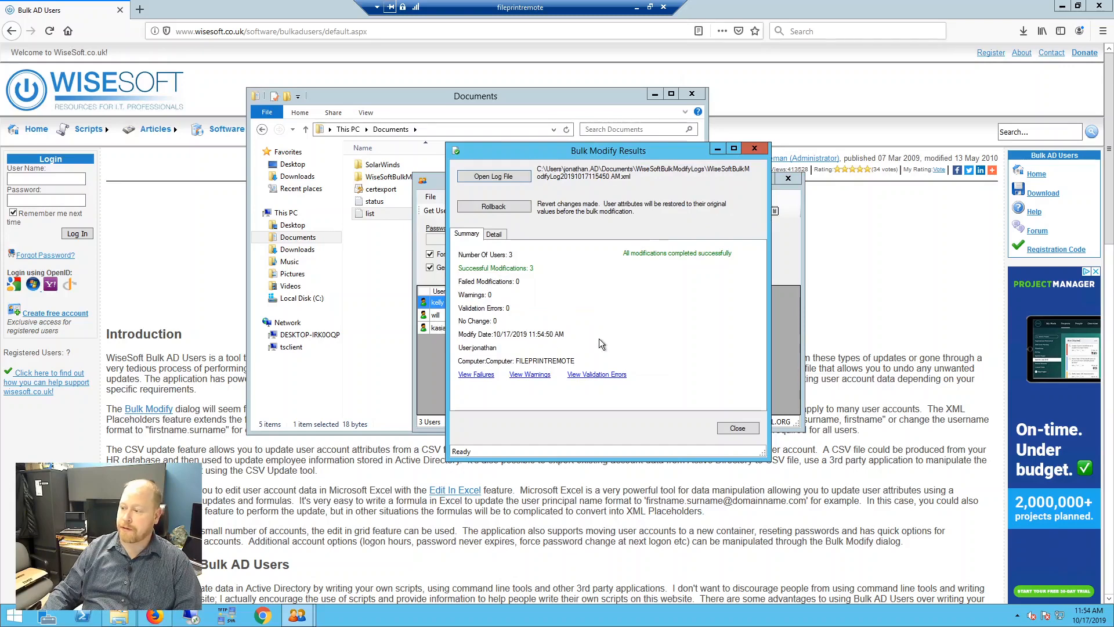
{"action": "left_click", "coordinate": [738, 429]}
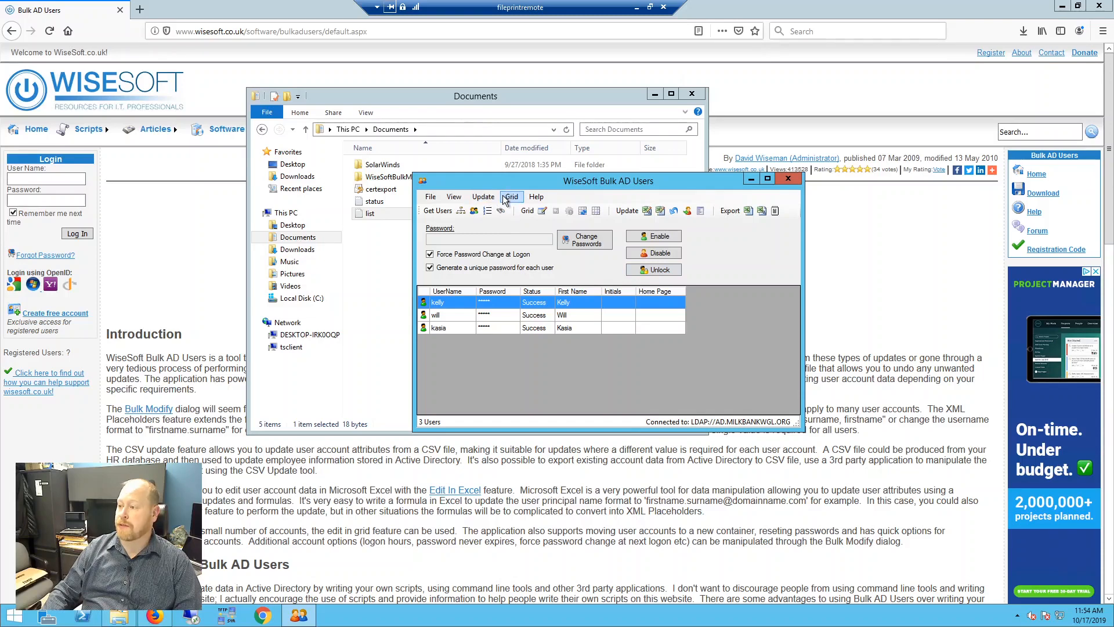
{"action": "left_click", "coordinate": [482, 198]}
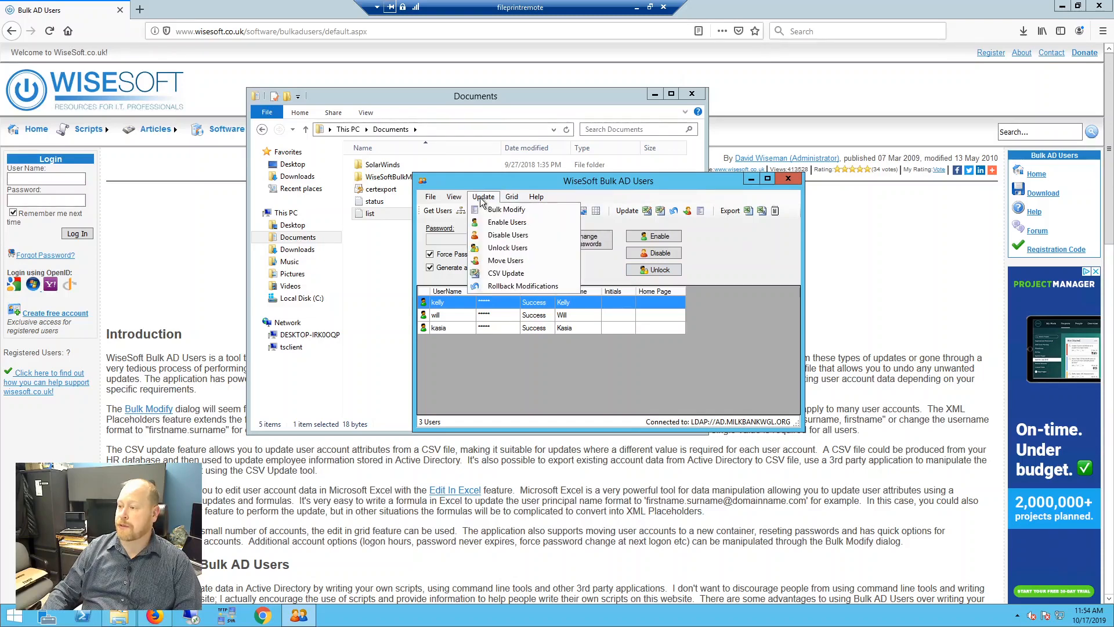
{"action": "left_click", "coordinate": [505, 260]}
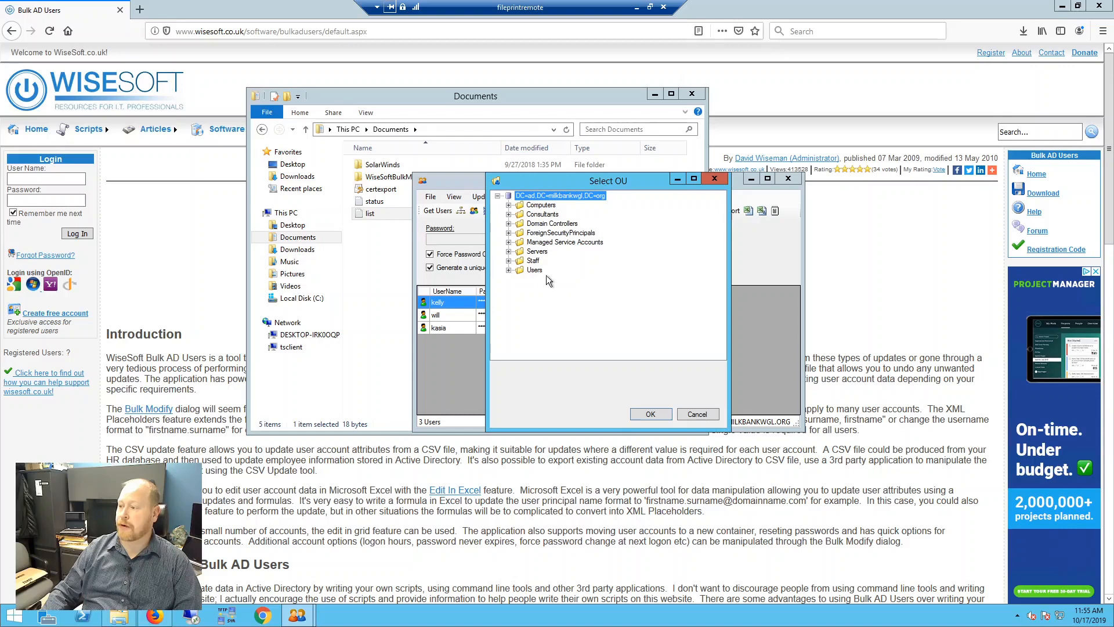
{"action": "left_click", "coordinate": [697, 413]}
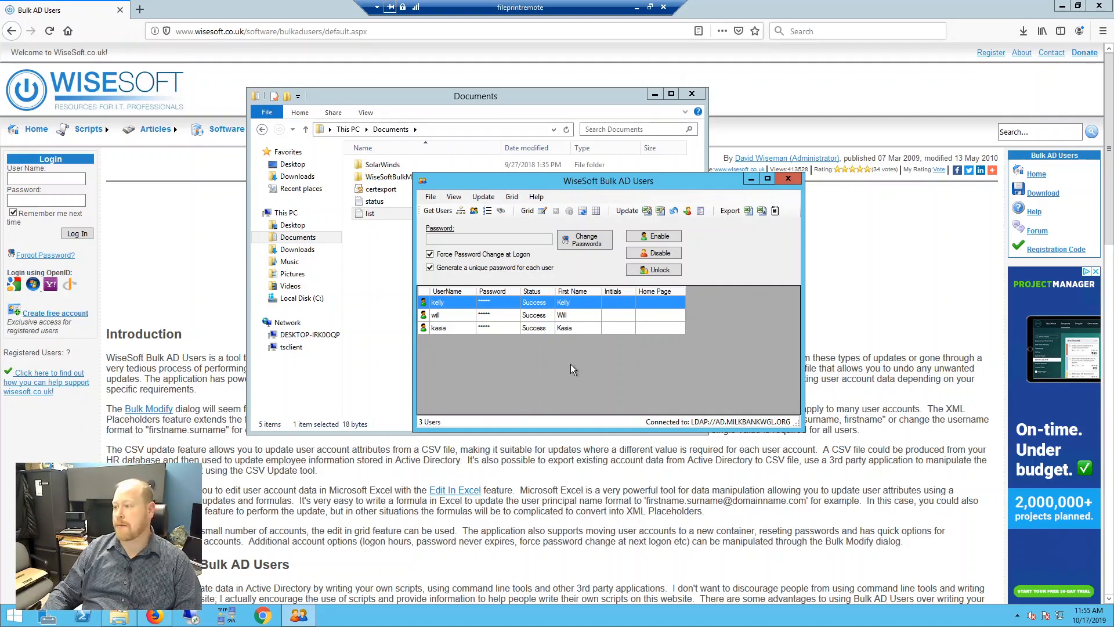
Disable the three listed user accounts, dismiss the results and clear the user grid
{"action": "left_click", "coordinate": [659, 254]}
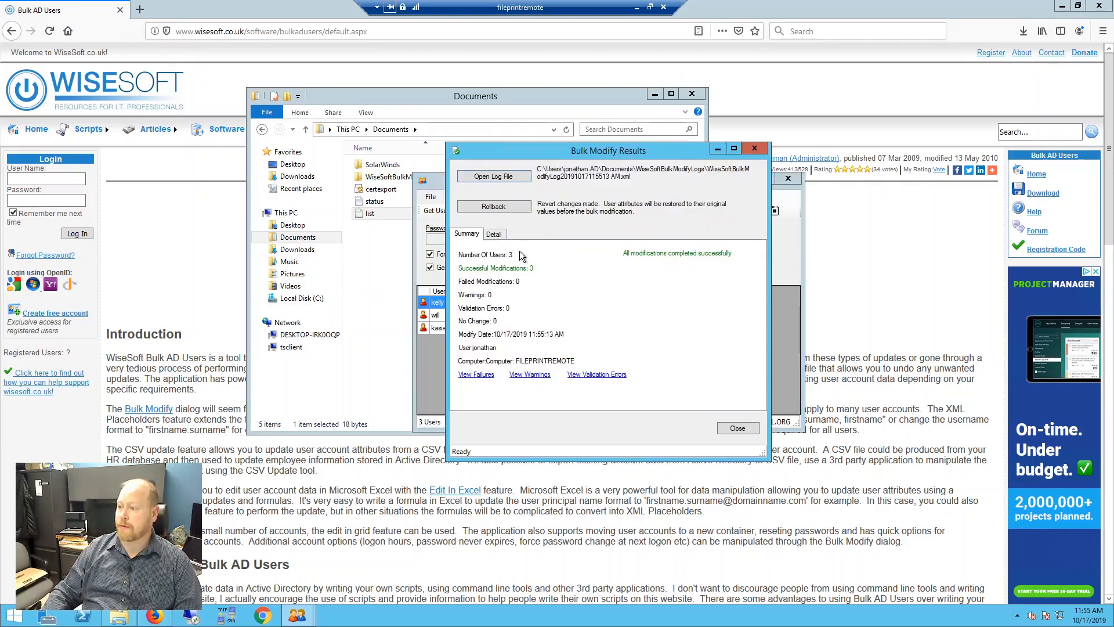
{"action": "left_click", "coordinate": [743, 430]}
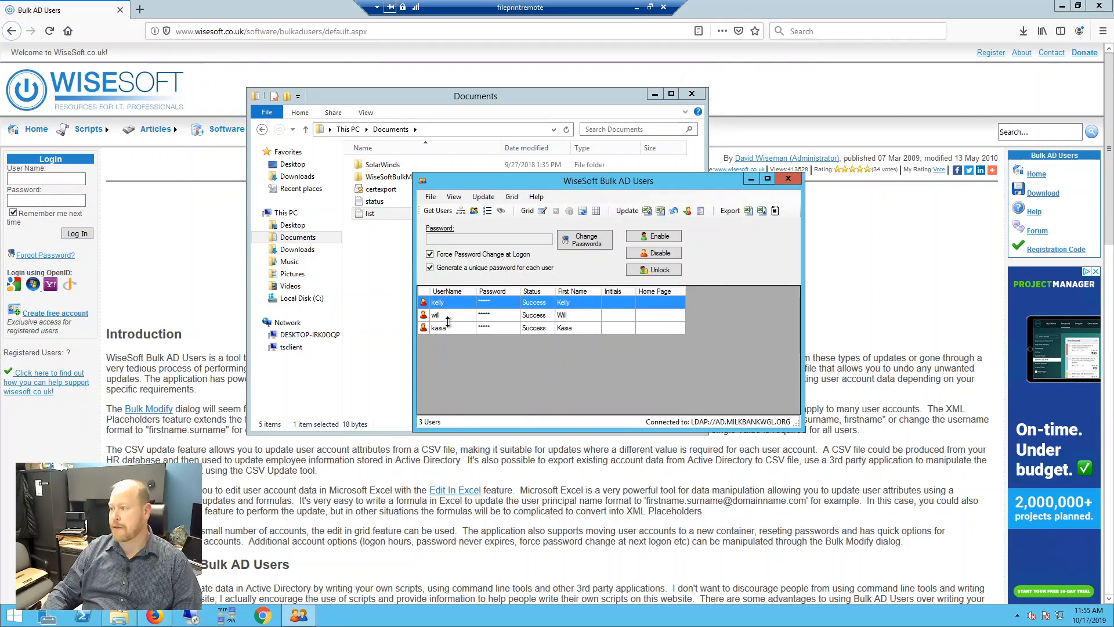
{"action": "left_click", "coordinate": [597, 212]}
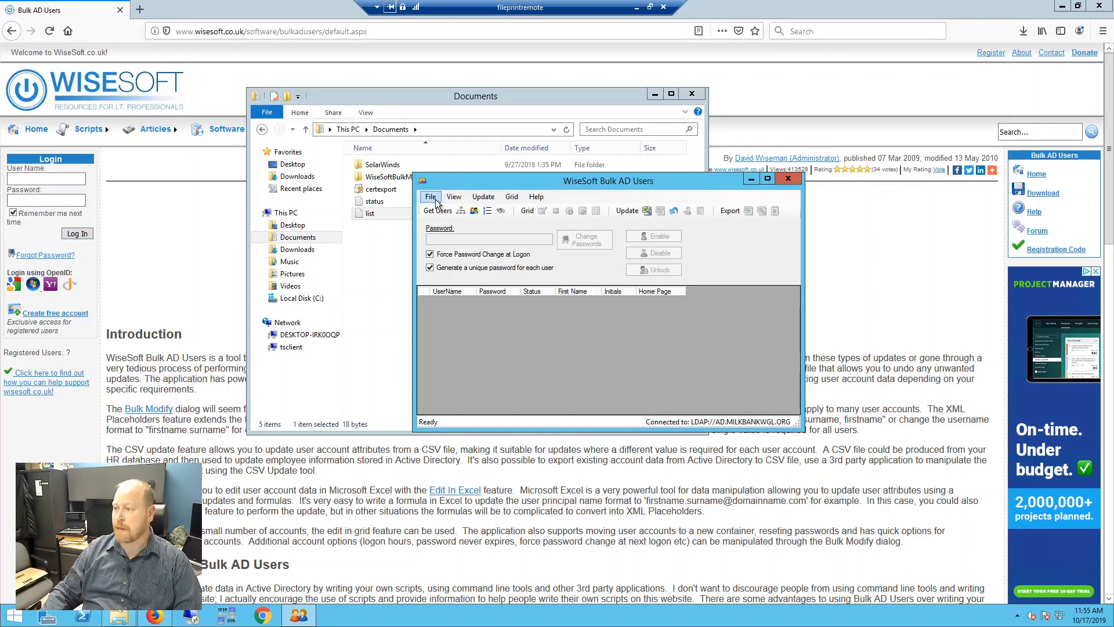
{"action": "left_click", "coordinate": [484, 198]}
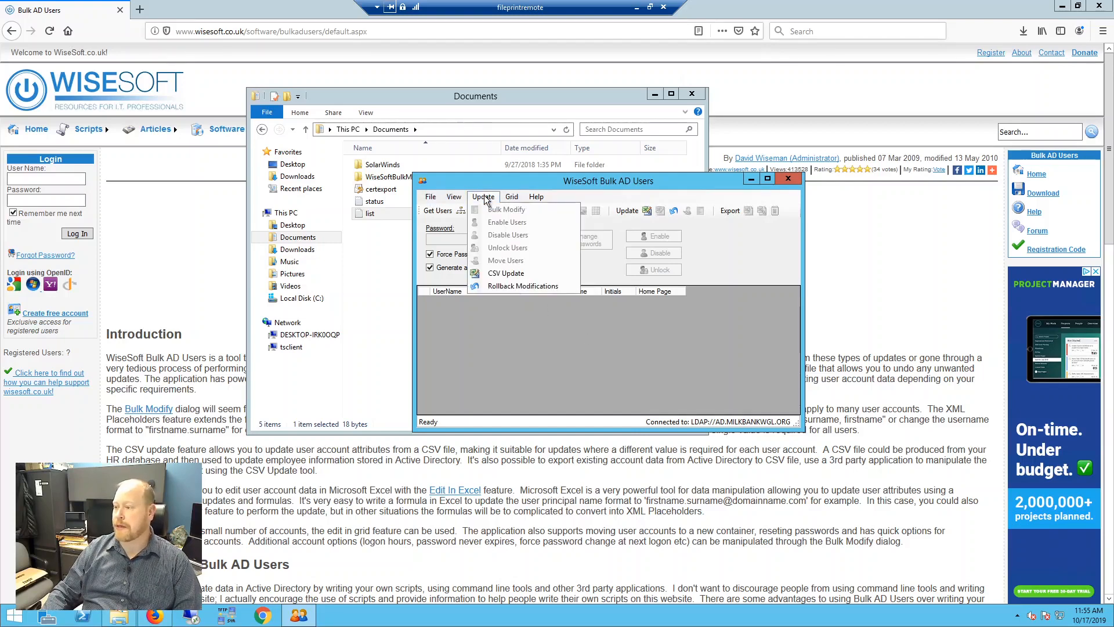
{"action": "left_click", "coordinate": [484, 198]}
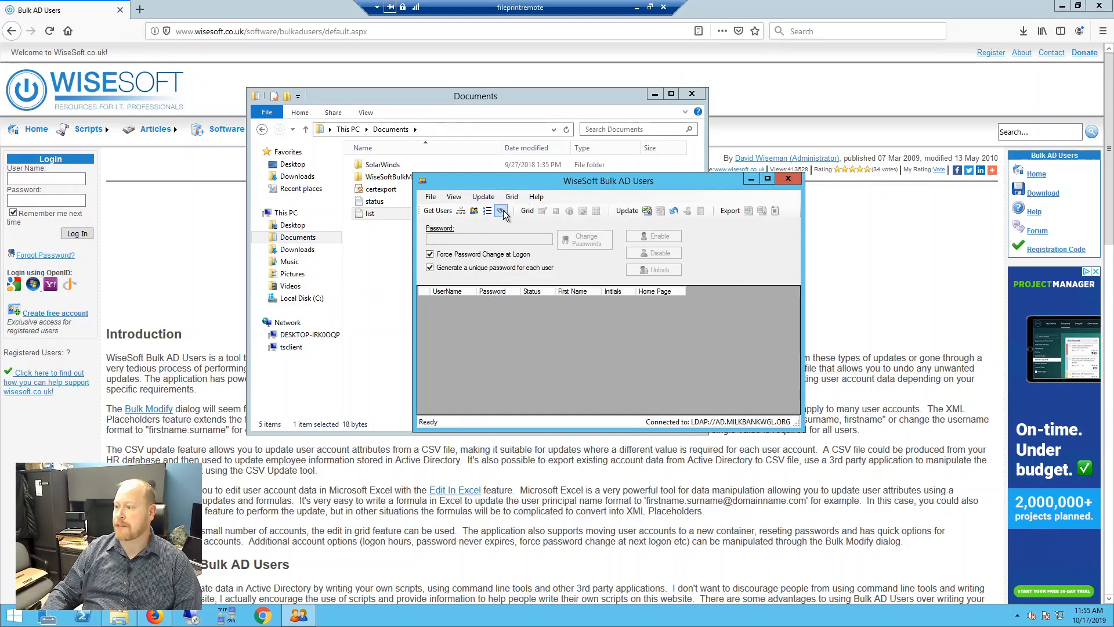